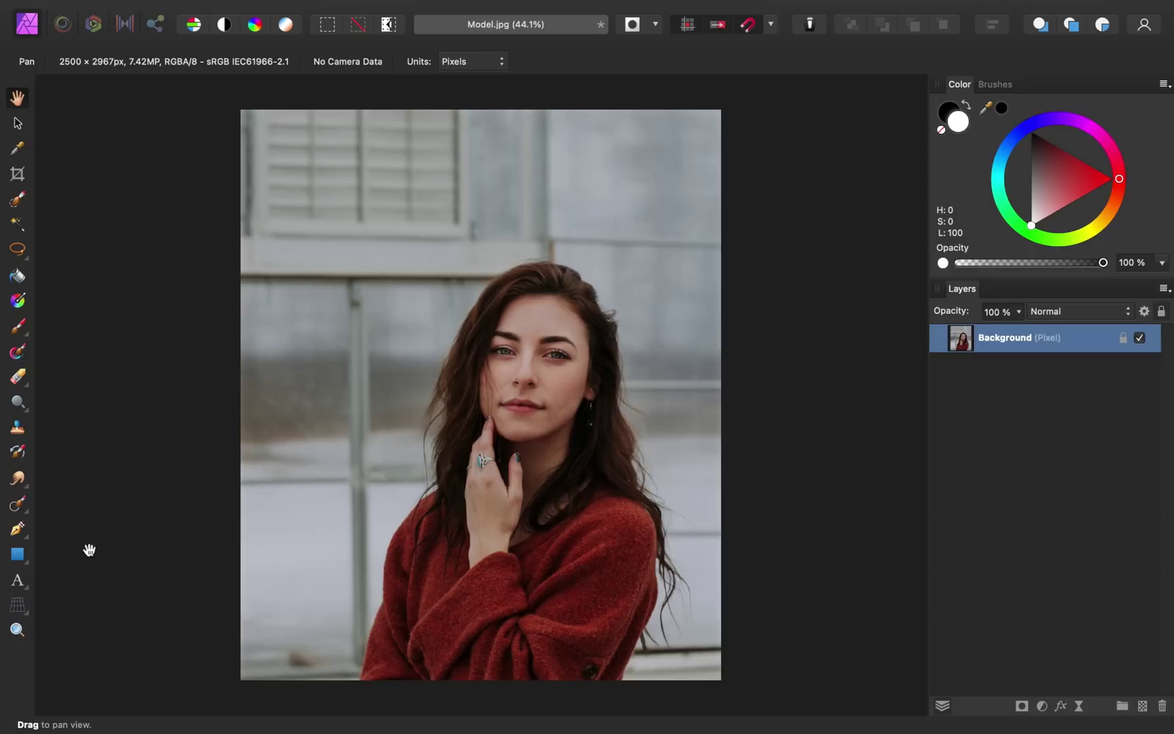
Step: Draw a Shift-constrained white circle over the model's face with the Ellipse Tool
{"action": "left_click", "coordinate": [25, 564]}
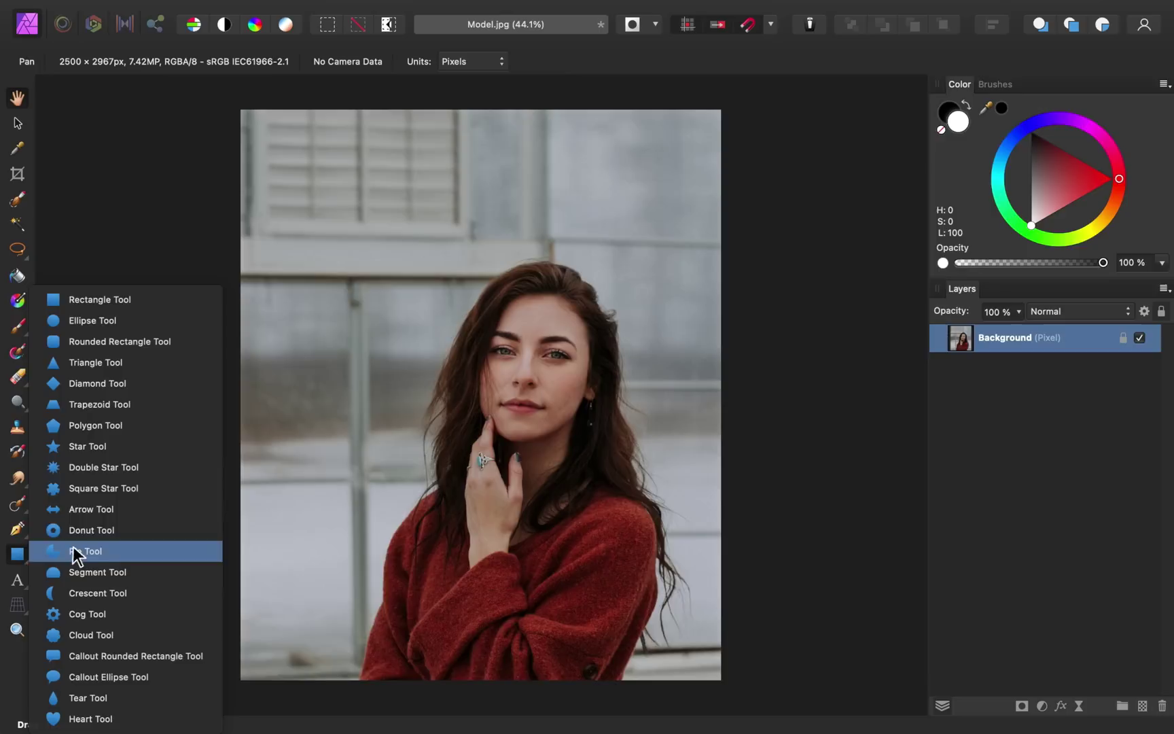
{"action": "left_click", "coordinate": [155, 321]}
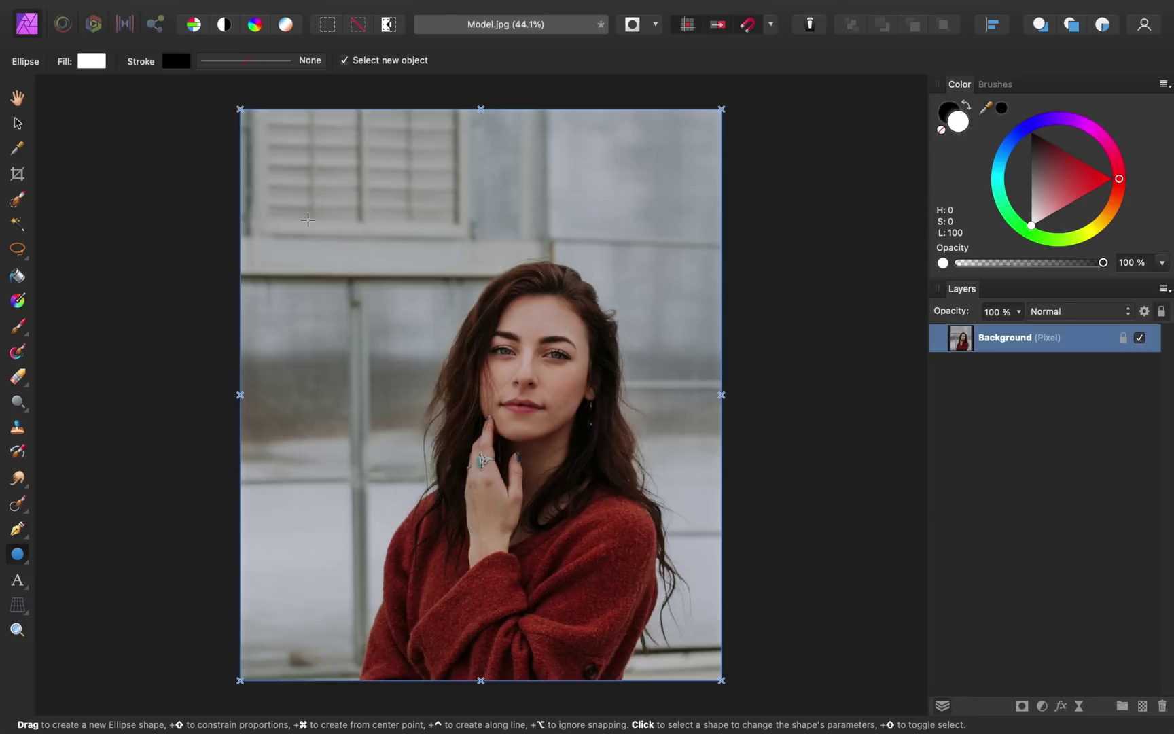
{"action": "left_click_drag", "start_coordinate": [308, 220], "coordinate": [768, 551]}
{"action": "key", "text": "shift"}
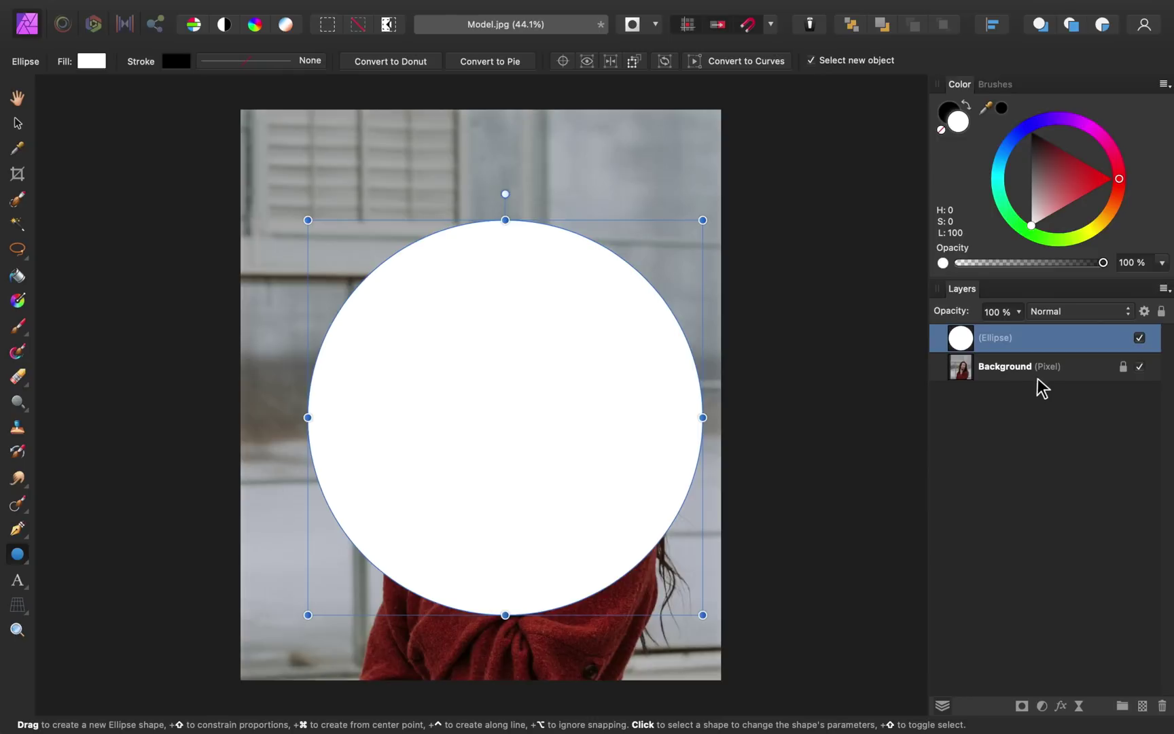
Step: Clip the Background photo layer inside the Ellipse layer, leaving a circular portrait on transparency
{"action": "left_click", "coordinate": [1011, 373]}
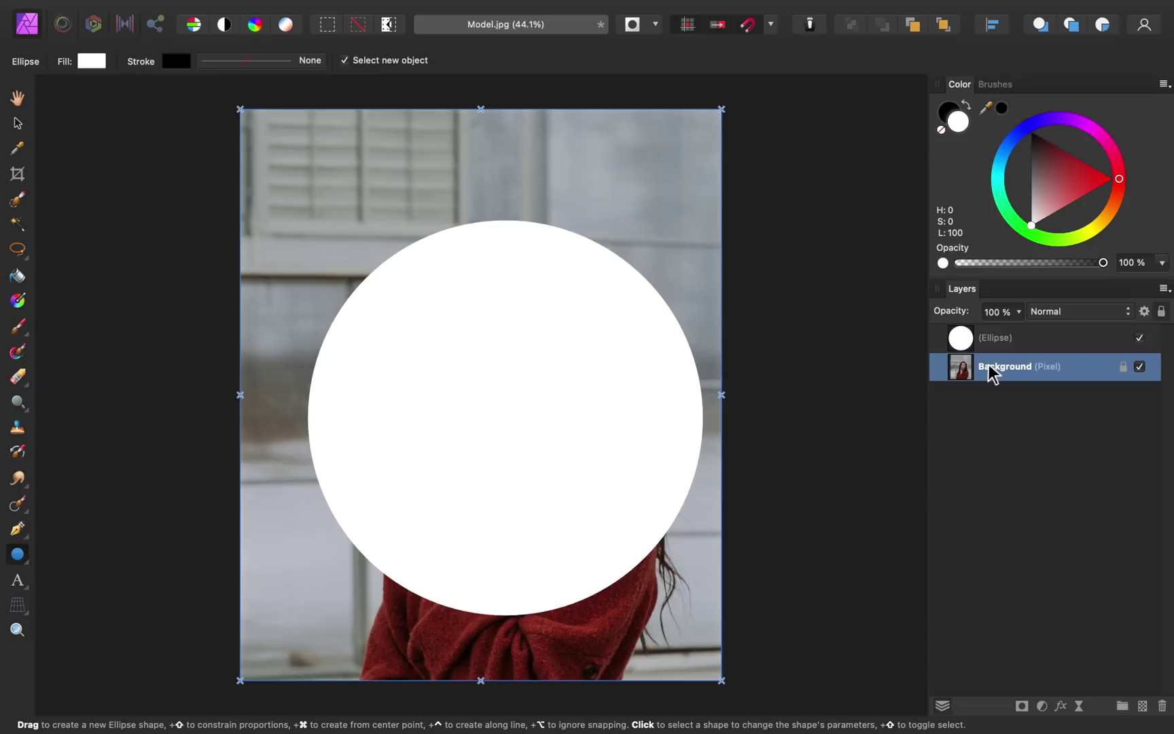
{"action": "left_click_drag", "start_coordinate": [988, 364], "coordinate": [1027, 345]}
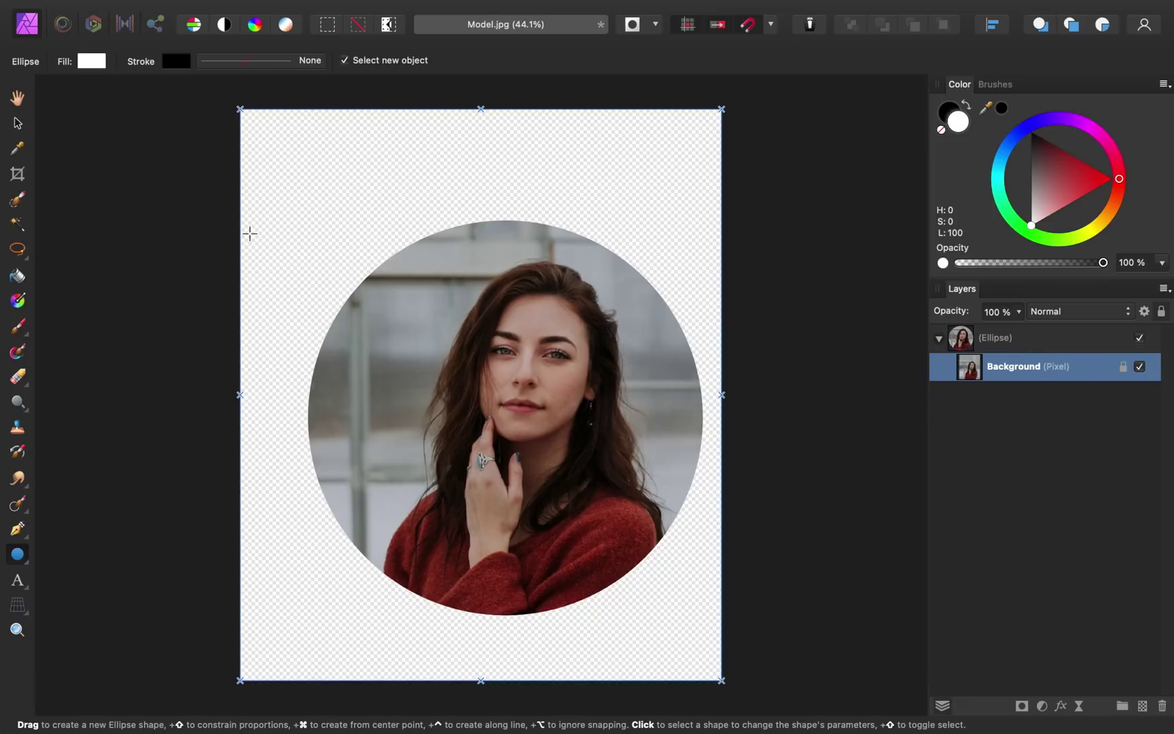
Step: Move the Ellipse mask up-left and enlarge it to frame the face and shoulders
{"action": "left_click", "coordinate": [18, 126]}
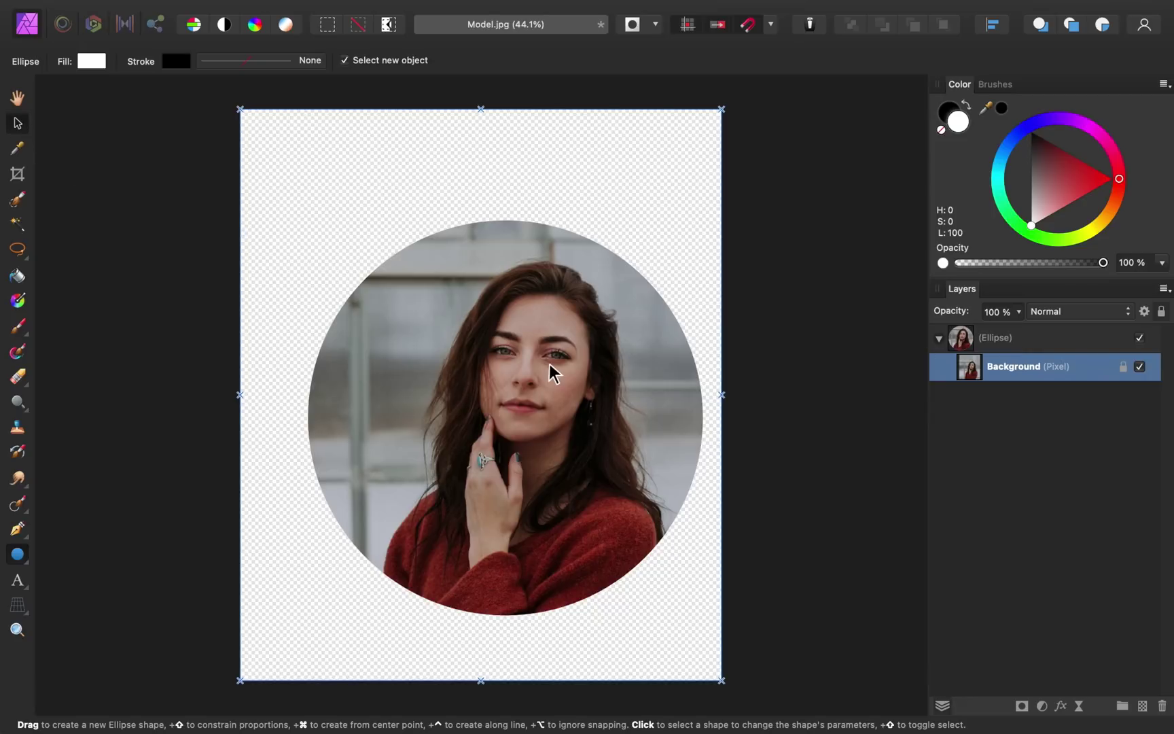
{"action": "left_click", "coordinate": [1021, 340]}
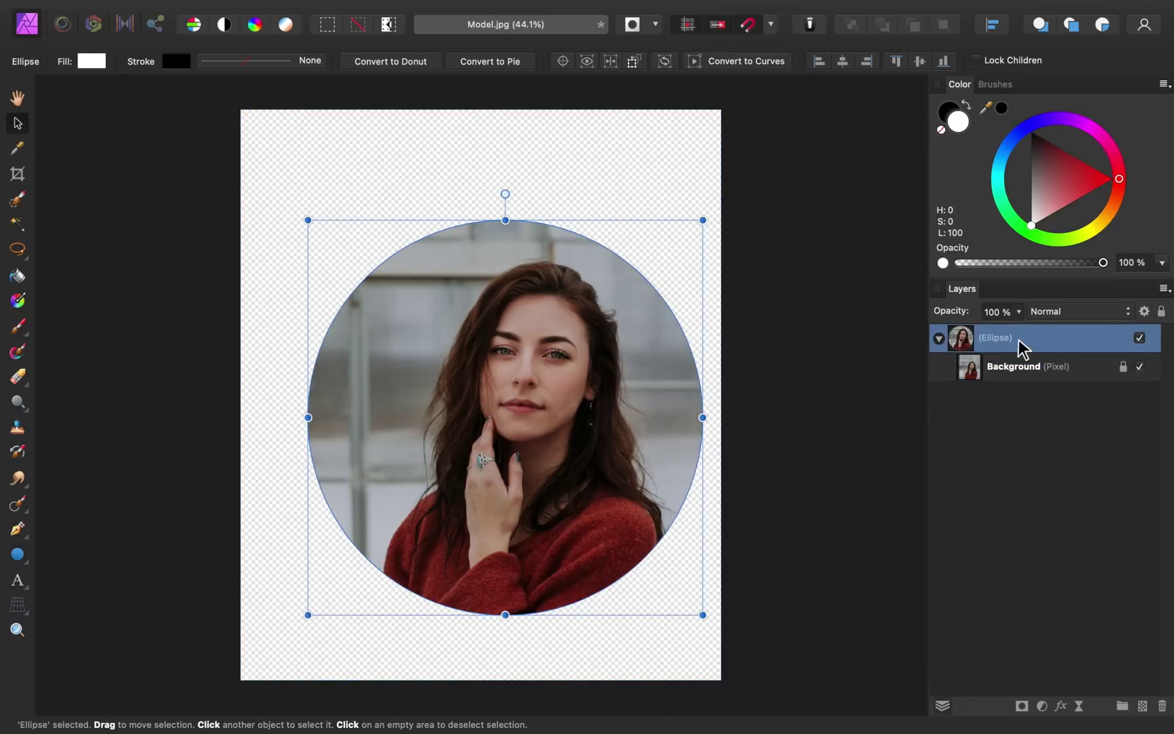
{"action": "left_click_drag", "start_coordinate": [584, 437], "coordinate": [555, 415]}
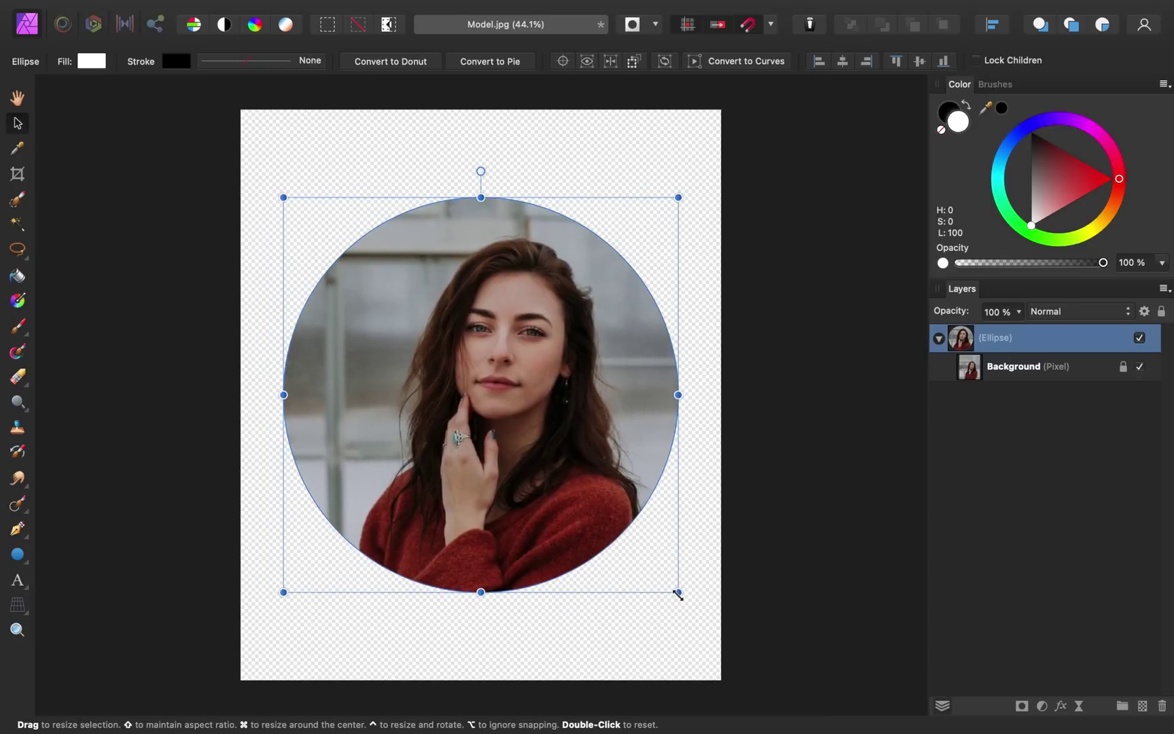
{"action": "mouse_move", "coordinate": [678, 594]}
{"action": "left_mouse_down"}
{"action": "mouse_move", "coordinate": [777, 644]}
{"action": "mouse_move", "coordinate": [621, 556]}
{"action": "mouse_move", "coordinate": [762, 642]}
{"action": "mouse_move", "coordinate": [663, 579]}
{"action": "mouse_move", "coordinate": [692, 605]}
{"action": "left_mouse_up"}
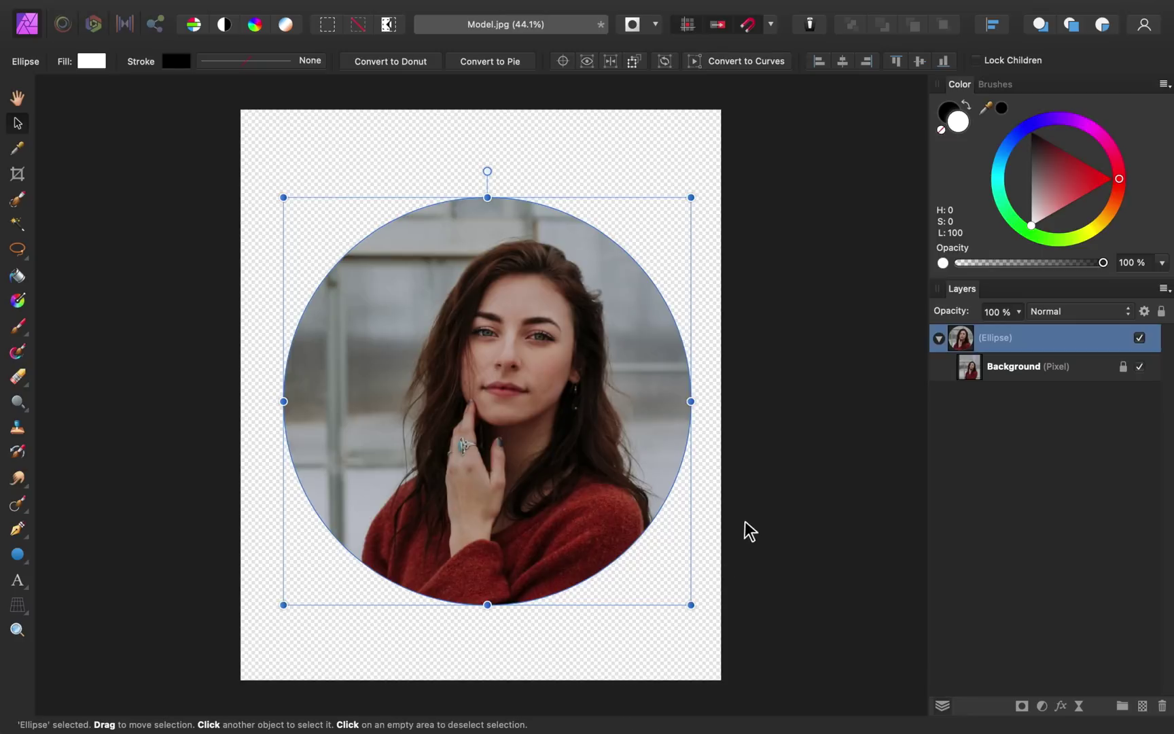
{"action": "left_click", "coordinate": [1014, 376]}
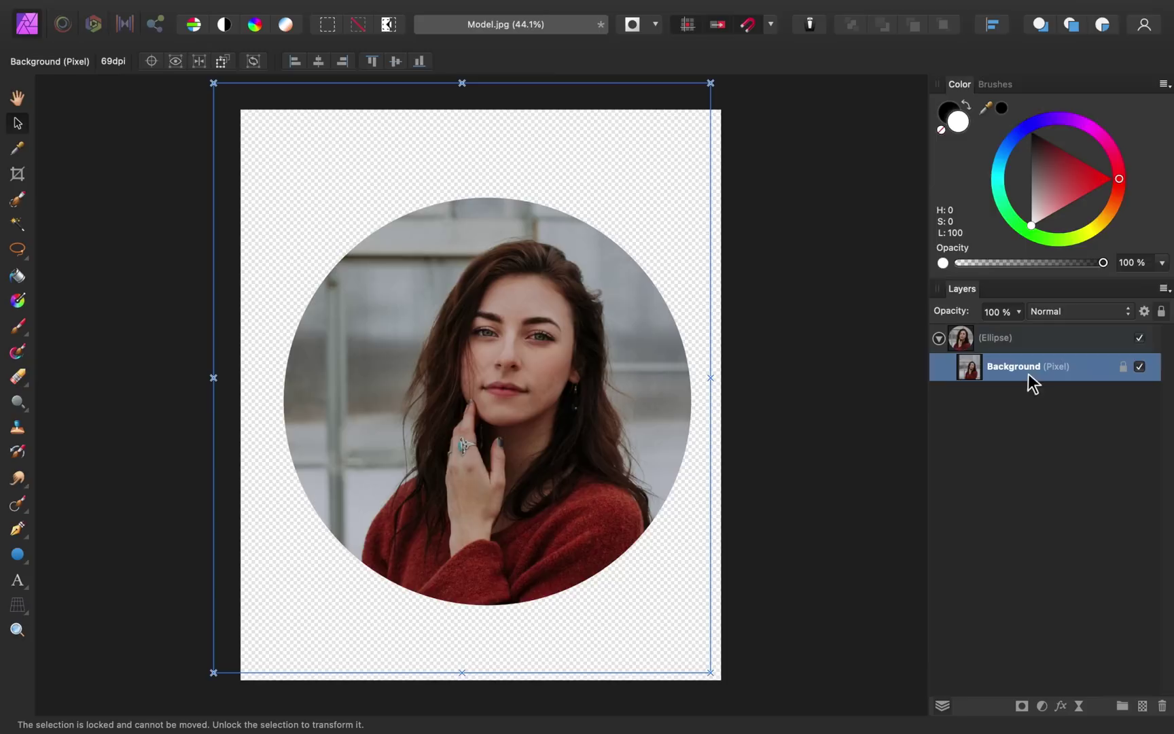
Step: Unlock the Background layer, rescale it, and reposition it to centre her face in the circle
{"action": "left_click", "coordinate": [1123, 367]}
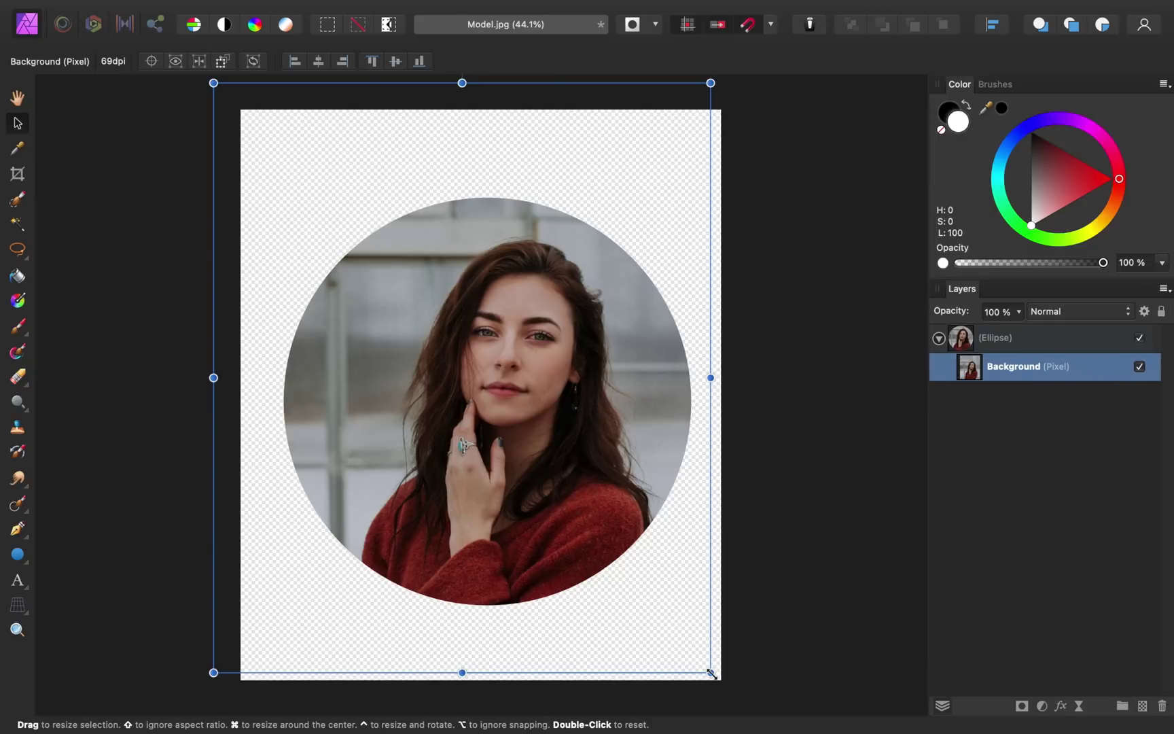
{"action": "left_click_drag", "start_coordinate": [710, 673], "coordinate": [938, 703]}
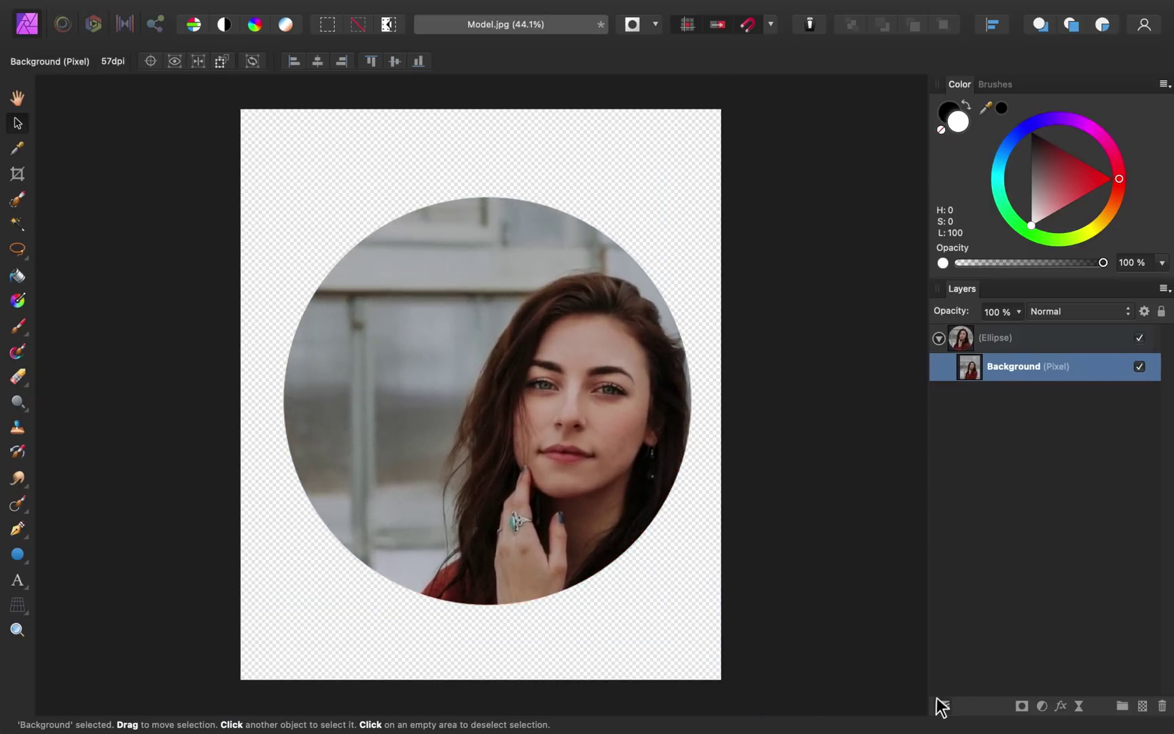
{"action": "left_click_drag", "start_coordinate": [669, 584], "coordinate": [646, 522]}
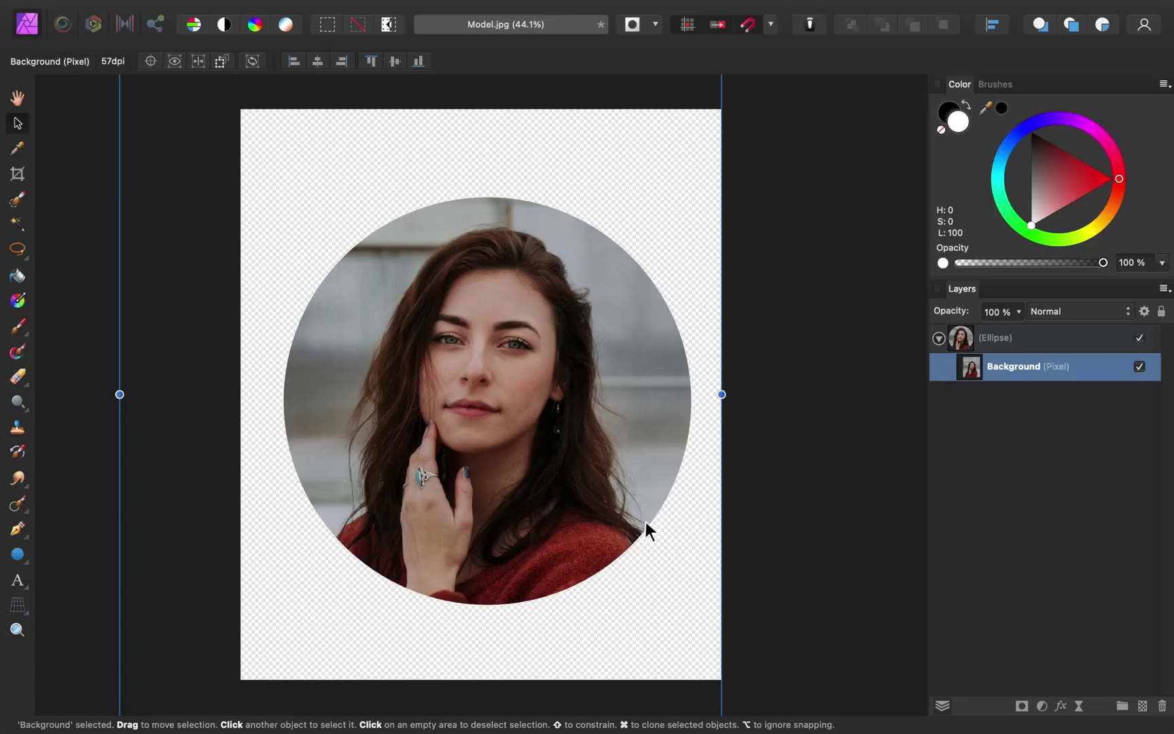
Step: Give the circle a 100 pt black stroke drawn behind the photo fill
{"action": "left_click", "coordinate": [1023, 337]}
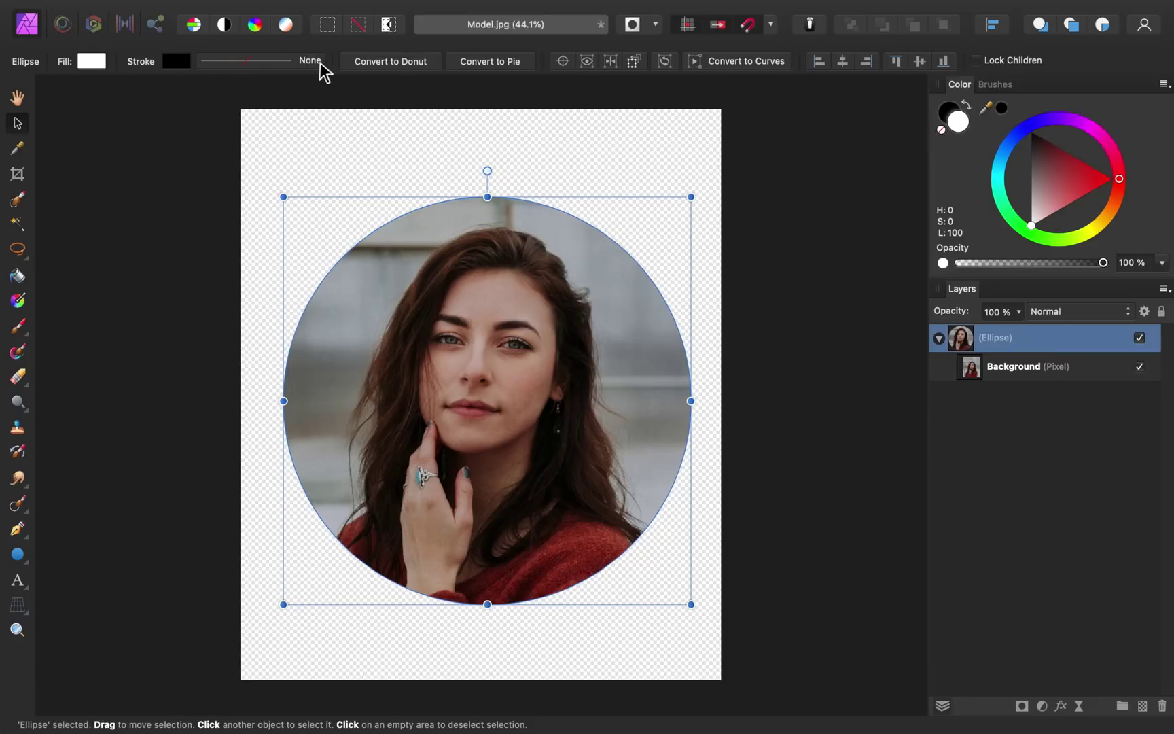
{"action": "left_click_drag", "start_coordinate": [251, 58], "coordinate": [255, 59]}
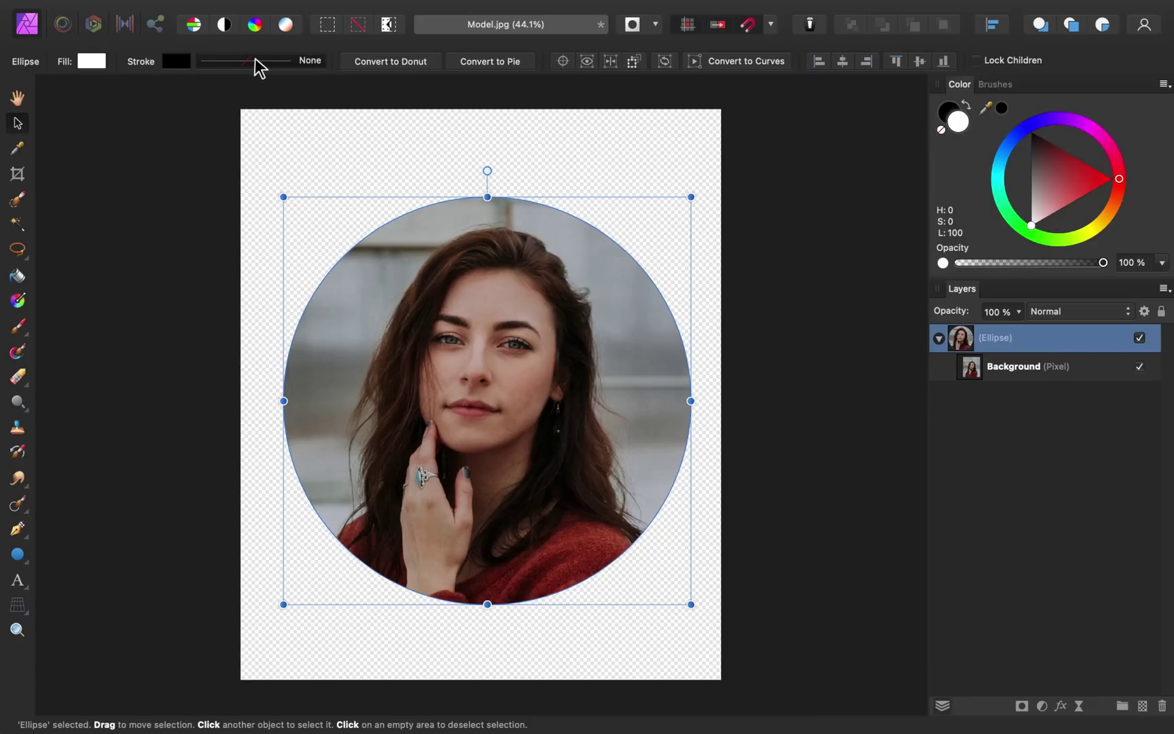
{"action": "left_click", "coordinate": [255, 57]}
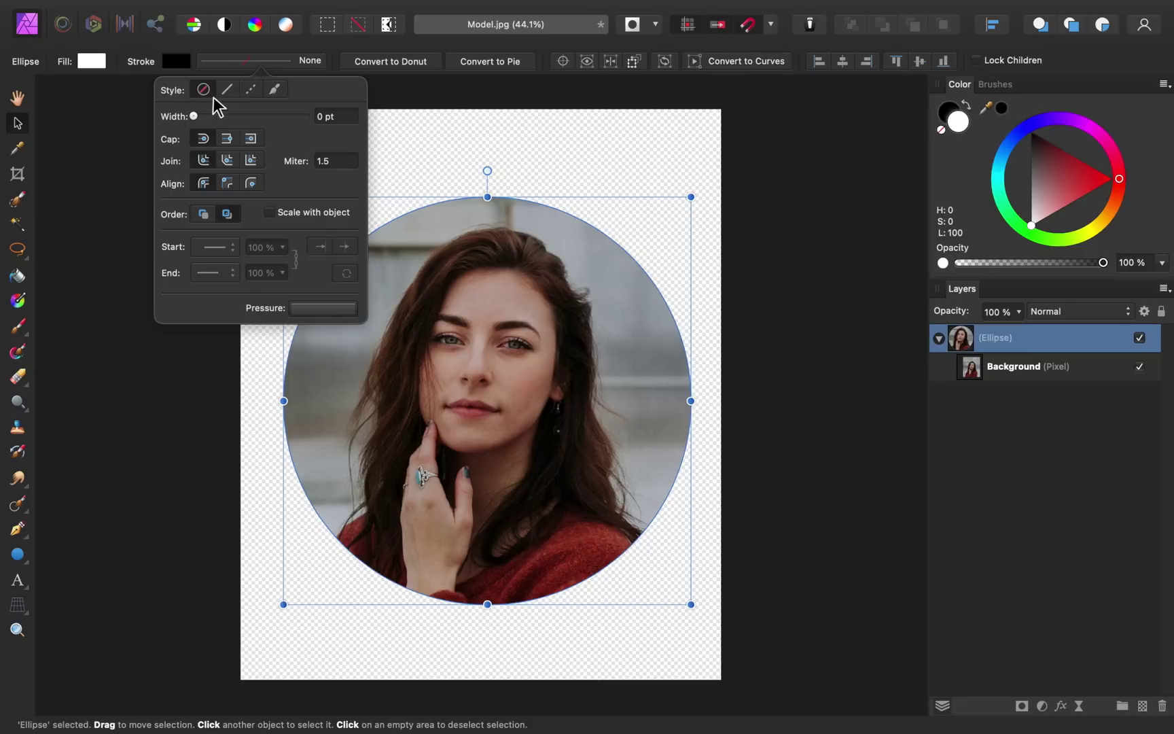
{"action": "left_click_drag", "start_coordinate": [193, 115], "coordinate": [318, 126]}
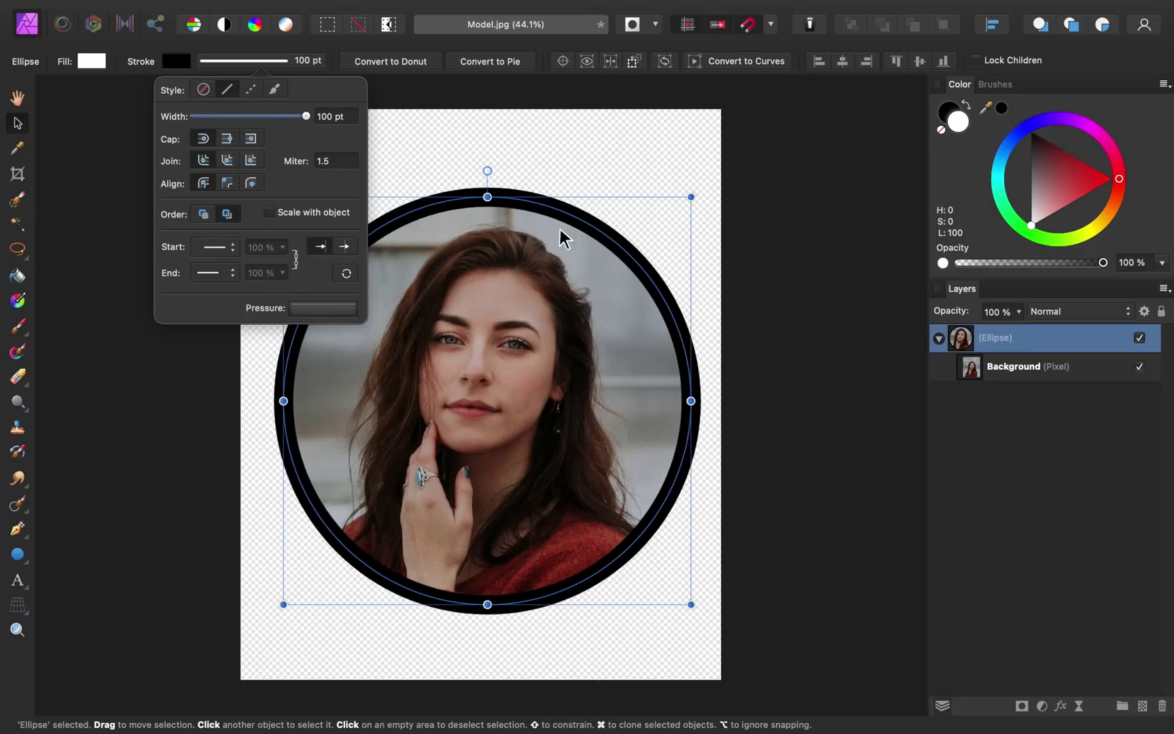
{"action": "mouse_move", "coordinate": [307, 116]}
{"action": "left_mouse_down"}
{"action": "mouse_move", "coordinate": [206, 116]}
{"action": "mouse_move", "coordinate": [336, 125]}
{"action": "left_mouse_up"}
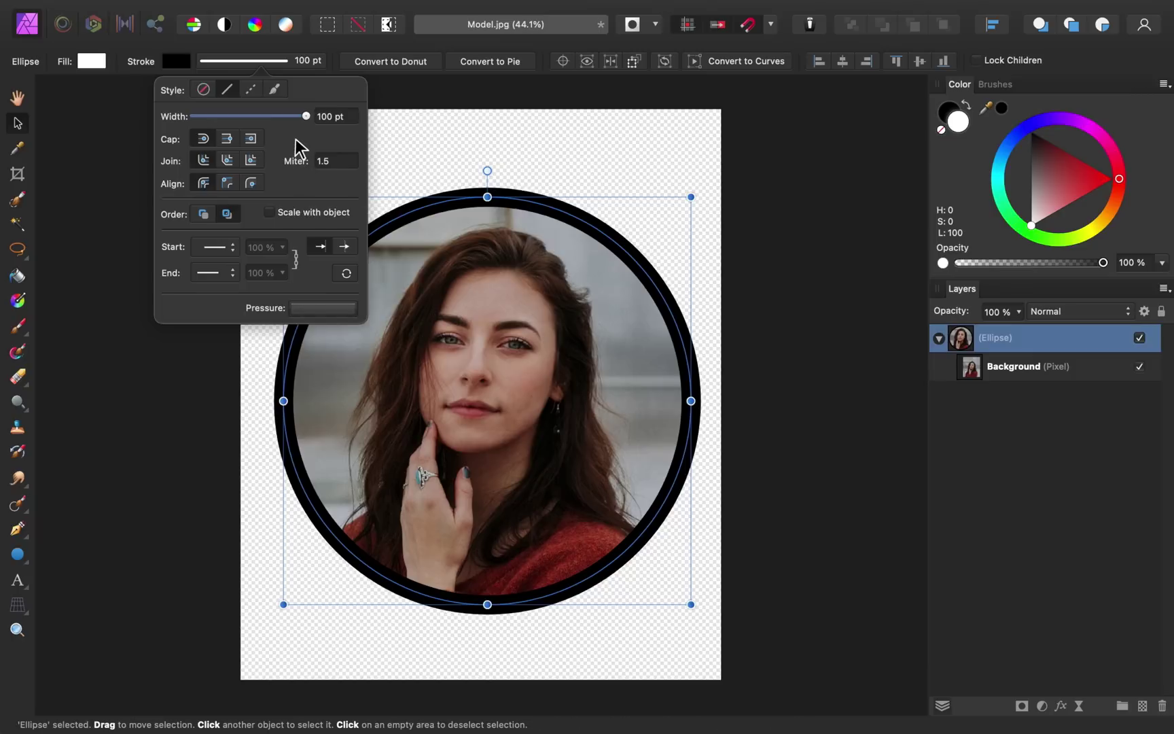
{"action": "left_click", "coordinate": [202, 215]}
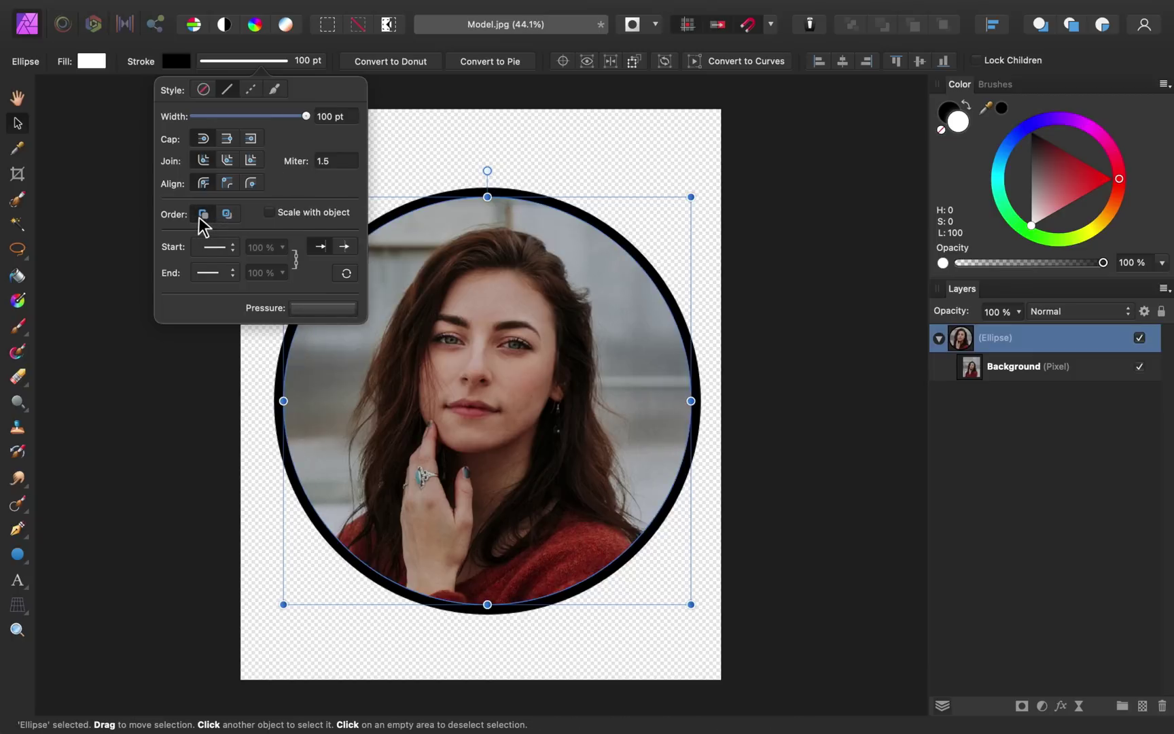
{"action": "mouse_move", "coordinate": [306, 116]}
{"action": "left_mouse_down"}
{"action": "mouse_move", "coordinate": [244, 118]}
{"action": "mouse_move", "coordinate": [341, 125]}
{"action": "left_mouse_up"}
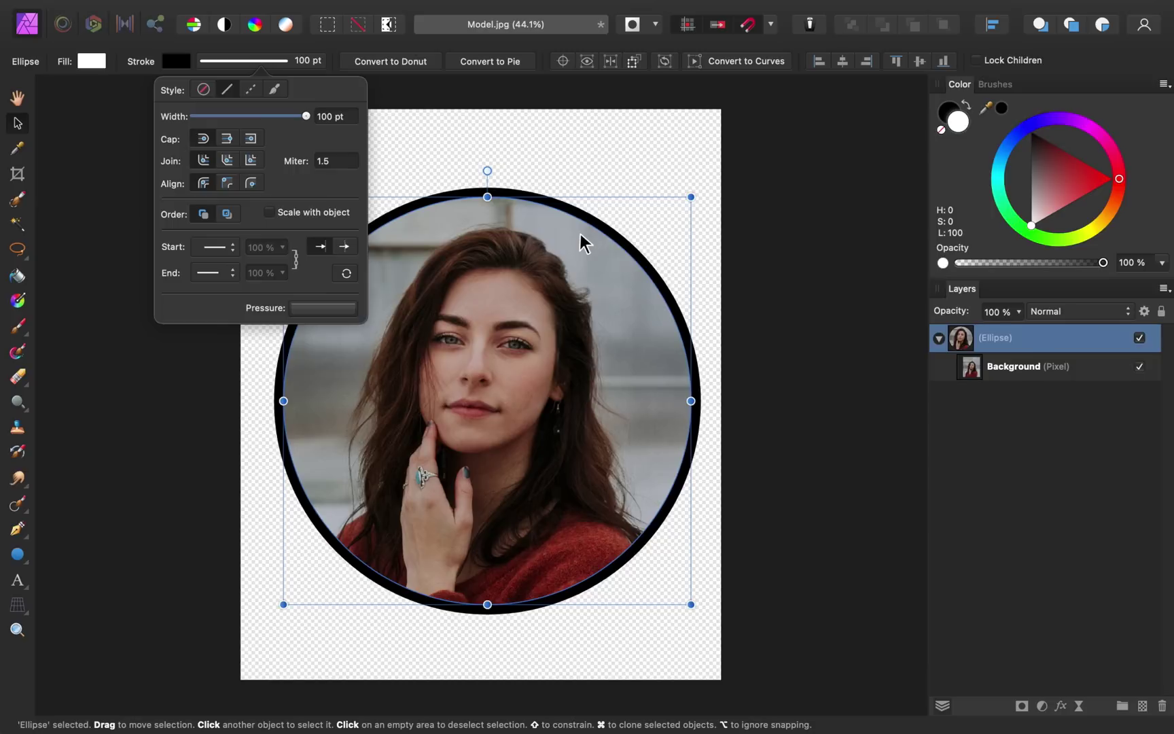
Step: Recolour the circle's border to a dark red sampled from the model's sweater
{"action": "left_click", "coordinate": [278, 58]}
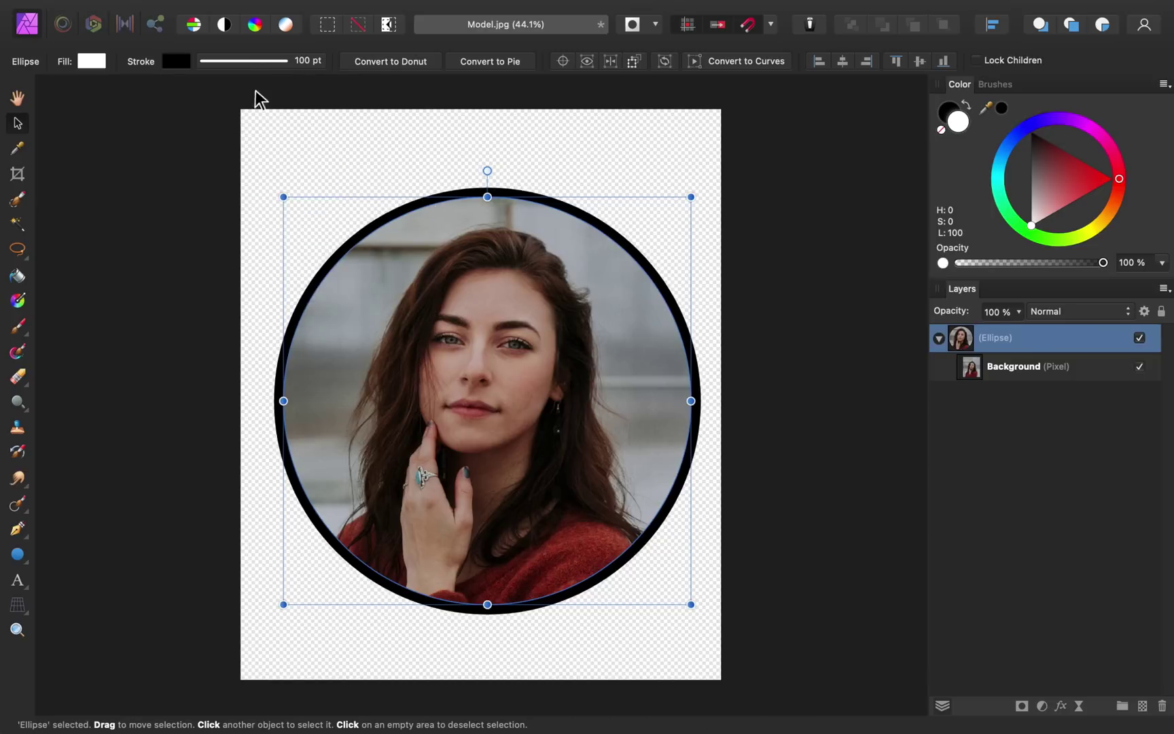
{"action": "left_click", "coordinate": [175, 63]}
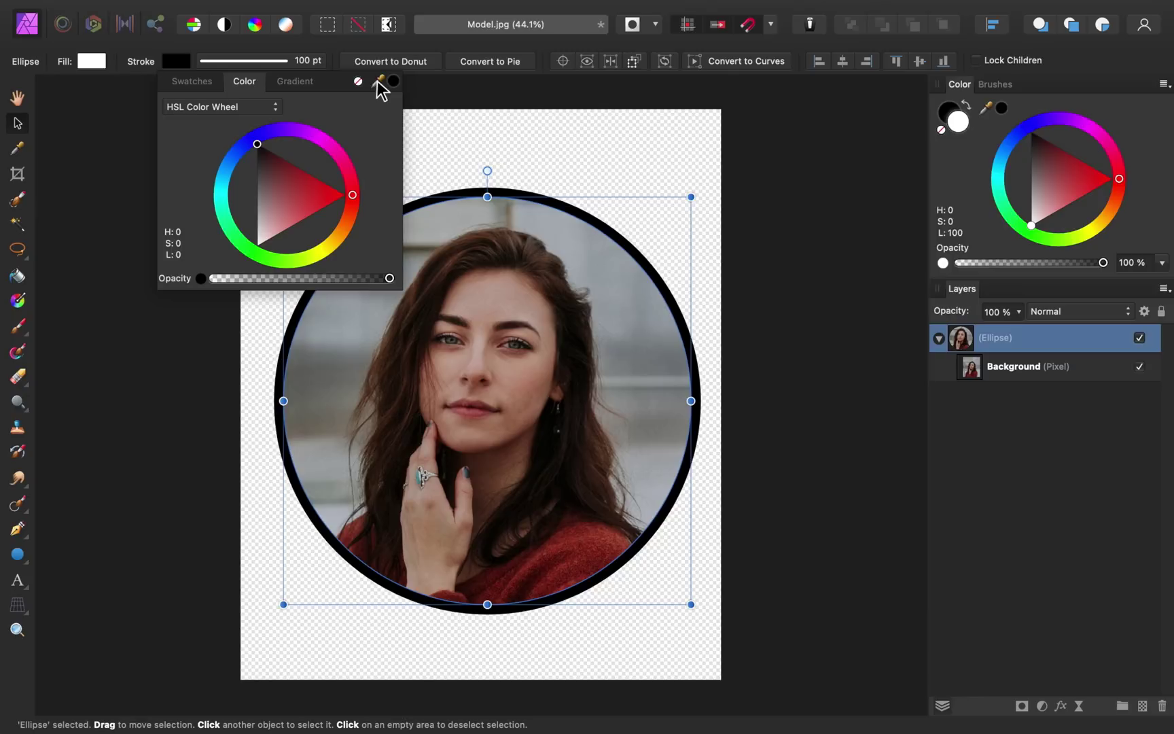
{"action": "mouse_move", "coordinate": [377, 81]}
{"action": "left_mouse_down"}
{"action": "mouse_move", "coordinate": [517, 81]}
{"action": "mouse_move", "coordinate": [532, 176]}
{"action": "mouse_move", "coordinate": [534, 427]}
{"action": "mouse_move", "coordinate": [572, 550]}
{"action": "left_mouse_up"}
{"action": "left_click", "coordinate": [394, 81]}
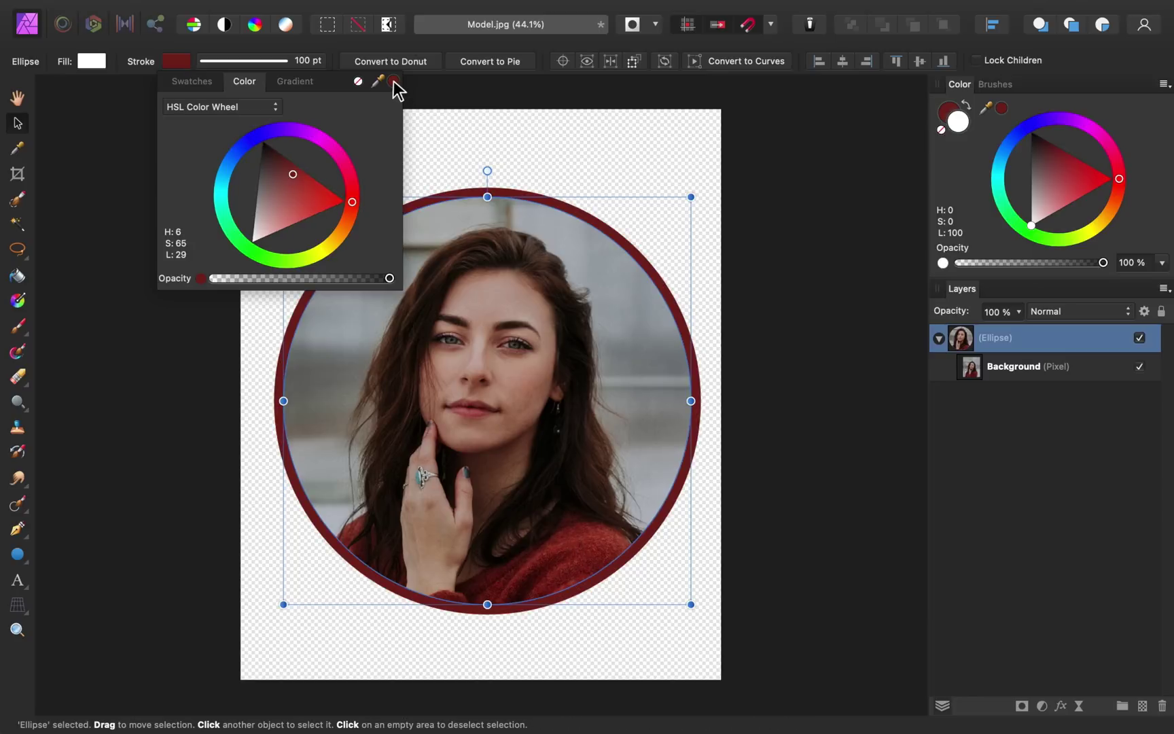
{"action": "left_click", "coordinate": [174, 59]}
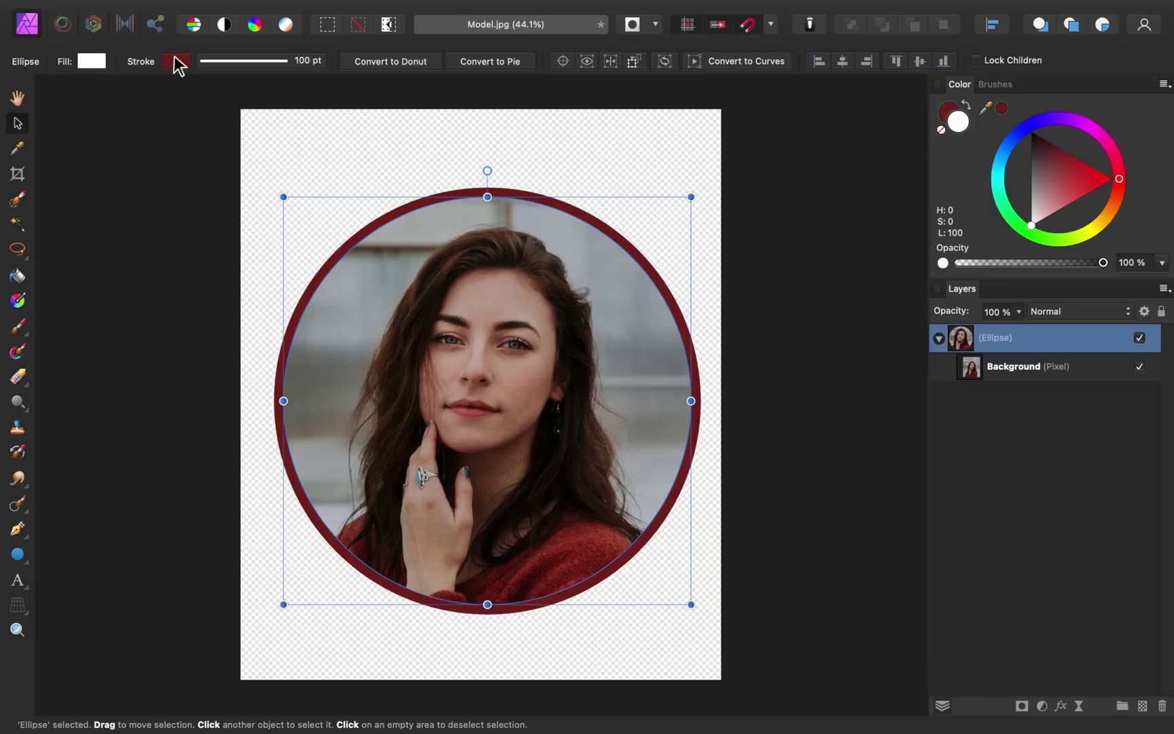
Step: Crop all four edges in to the ringed circle, giving a 2274 × 2286 px canvas
{"action": "left_click", "coordinate": [18, 175]}
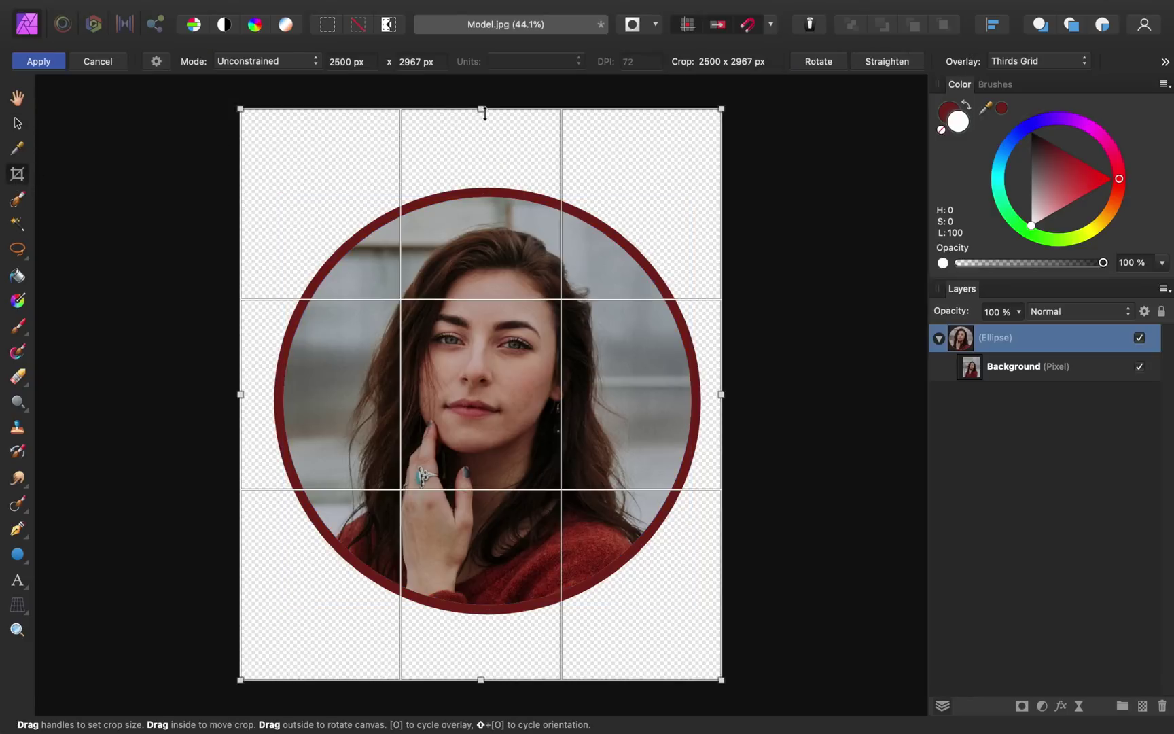
{"action": "left_click_drag", "start_coordinate": [481, 109], "coordinate": [483, 185]}
{"action": "left_click_drag", "start_coordinate": [240, 429], "coordinate": [269, 430]}
{"action": "left_click_drag", "start_coordinate": [496, 680], "coordinate": [496, 622]}
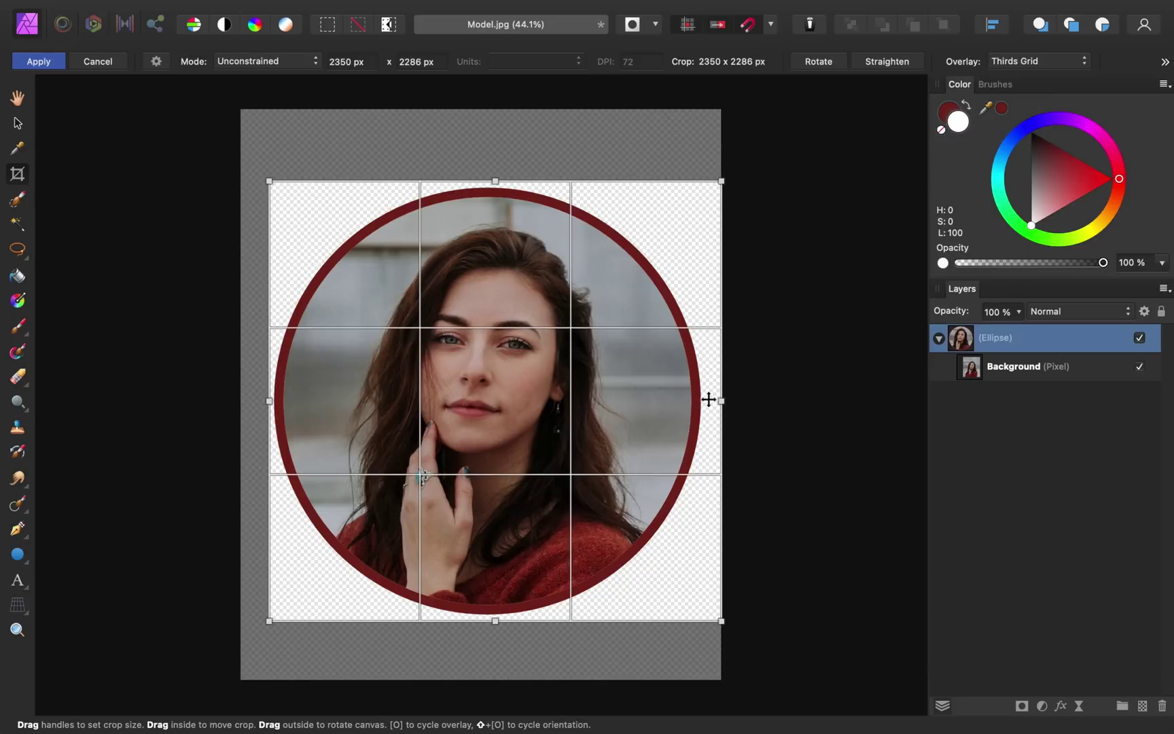
{"action": "left_click_drag", "start_coordinate": [722, 399], "coordinate": [710, 400]}
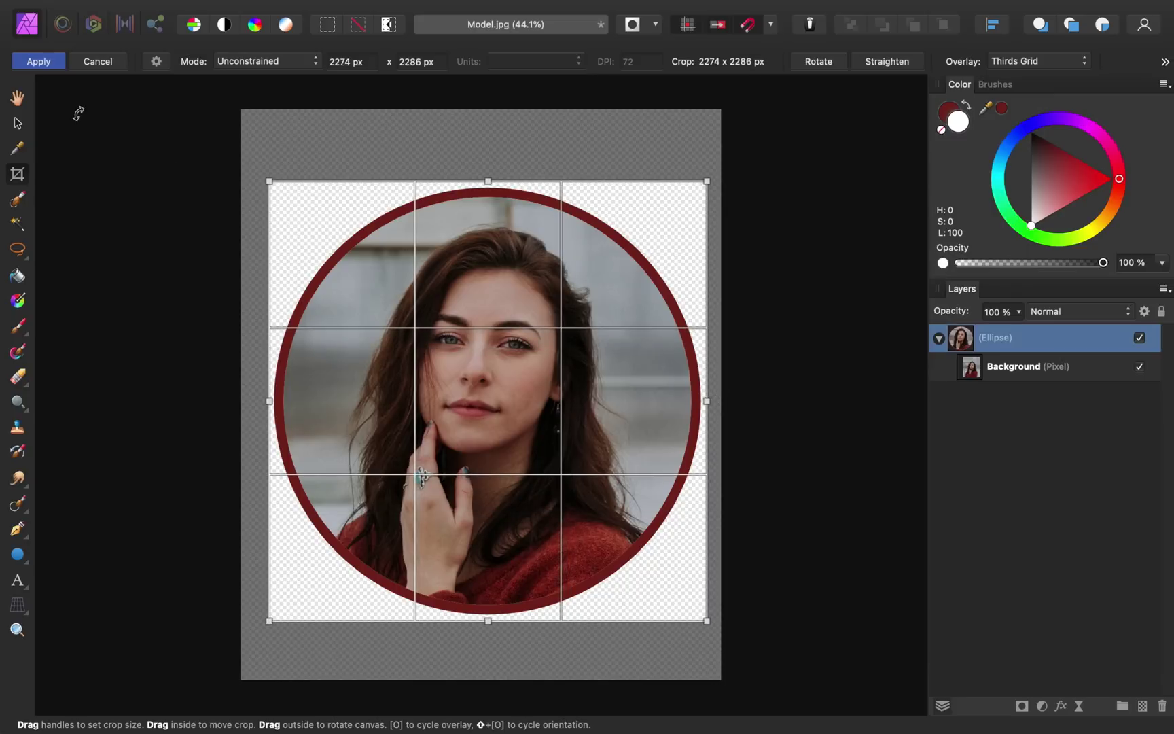
{"action": "left_click", "coordinate": [39, 61]}
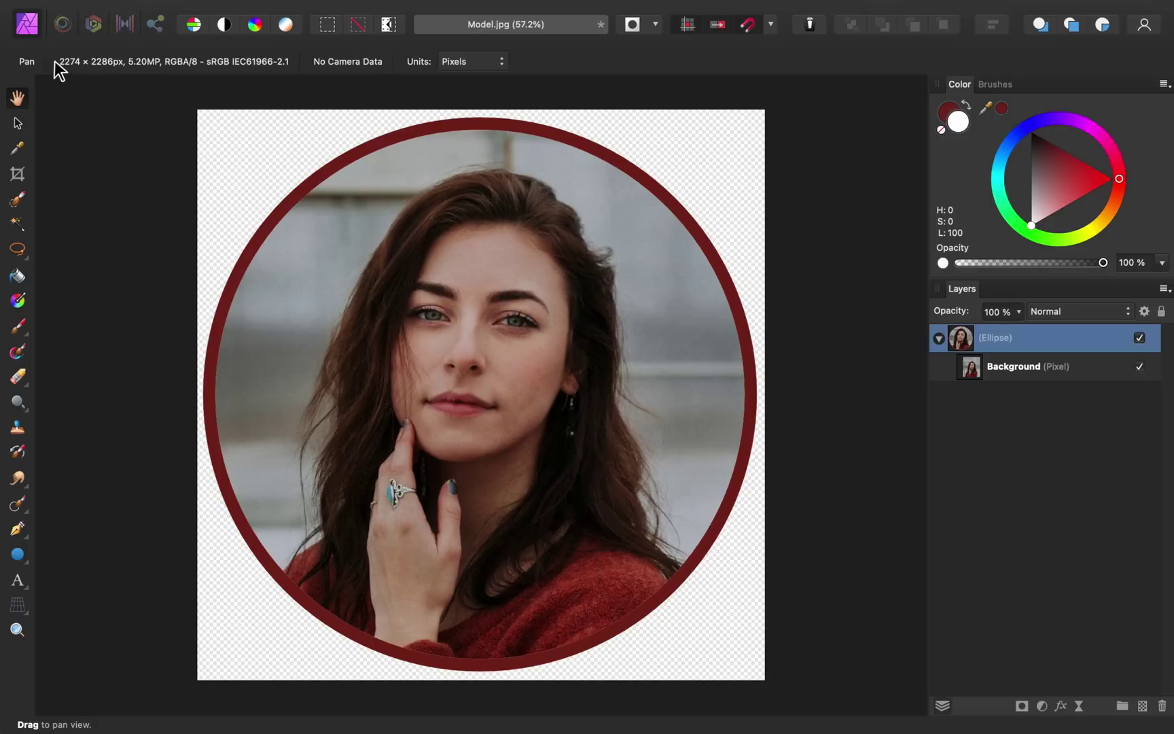
Step: Open the Export dialog from the File menu, showing JPEG at 2274 × 2286 px
{"action": "mouse_move", "coordinate": [97, 6]}
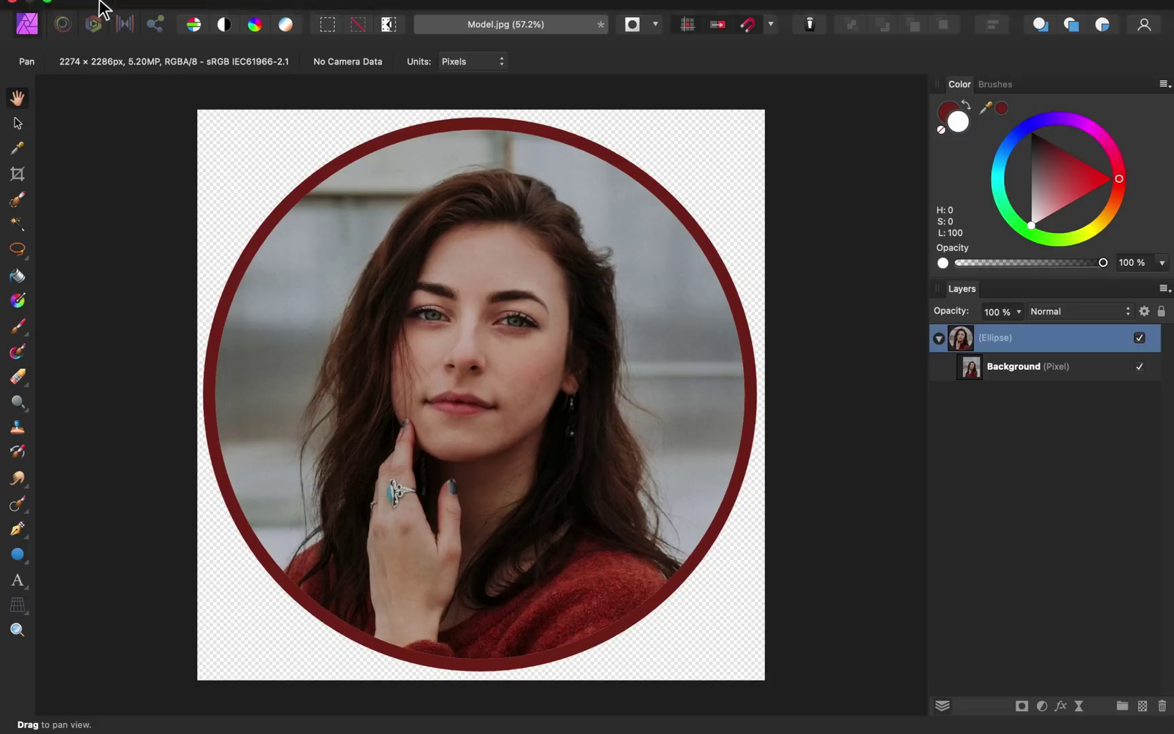
{"action": "left_click", "coordinate": [155, 11]}
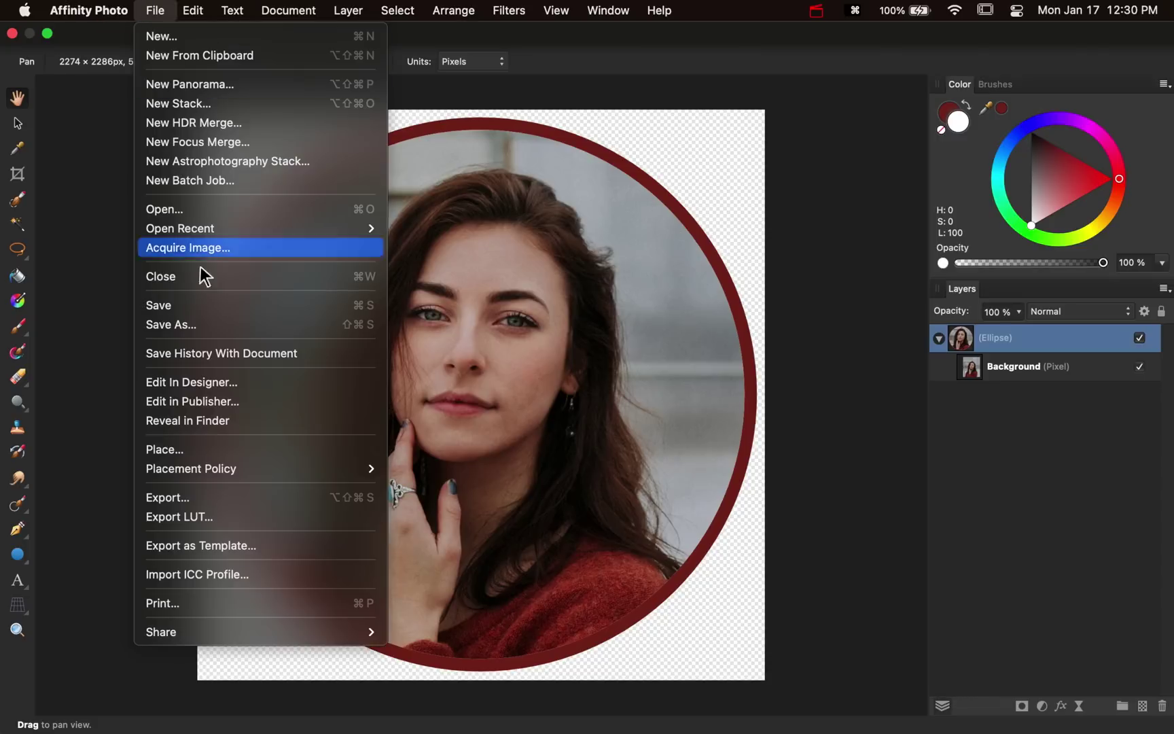
{"action": "left_click", "coordinate": [264, 503]}
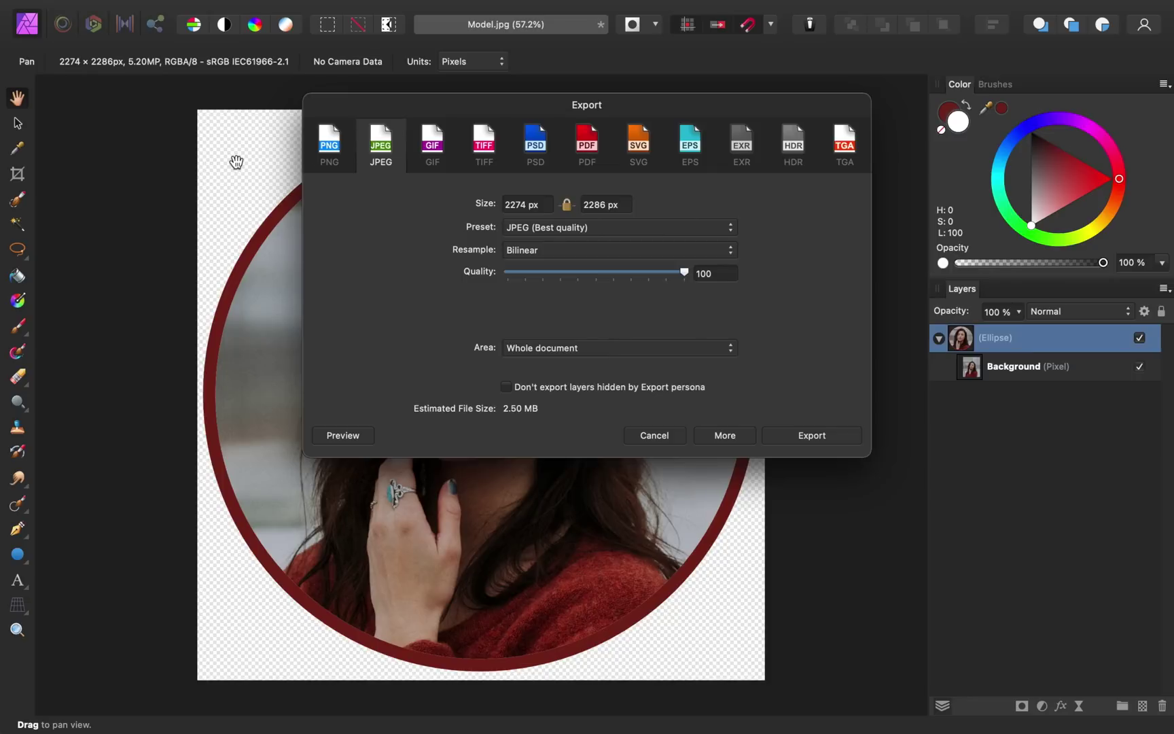
Step: Switch the export format to PNG in the Export dialog
{"action": "left_click", "coordinate": [333, 157]}
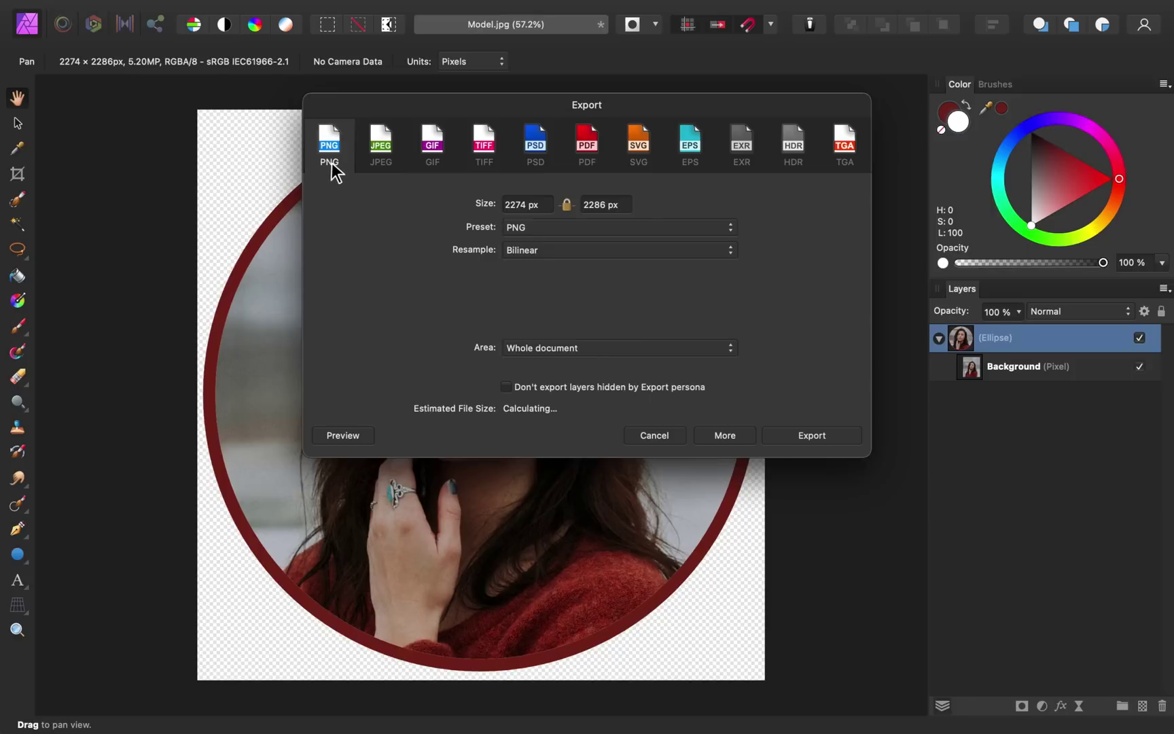